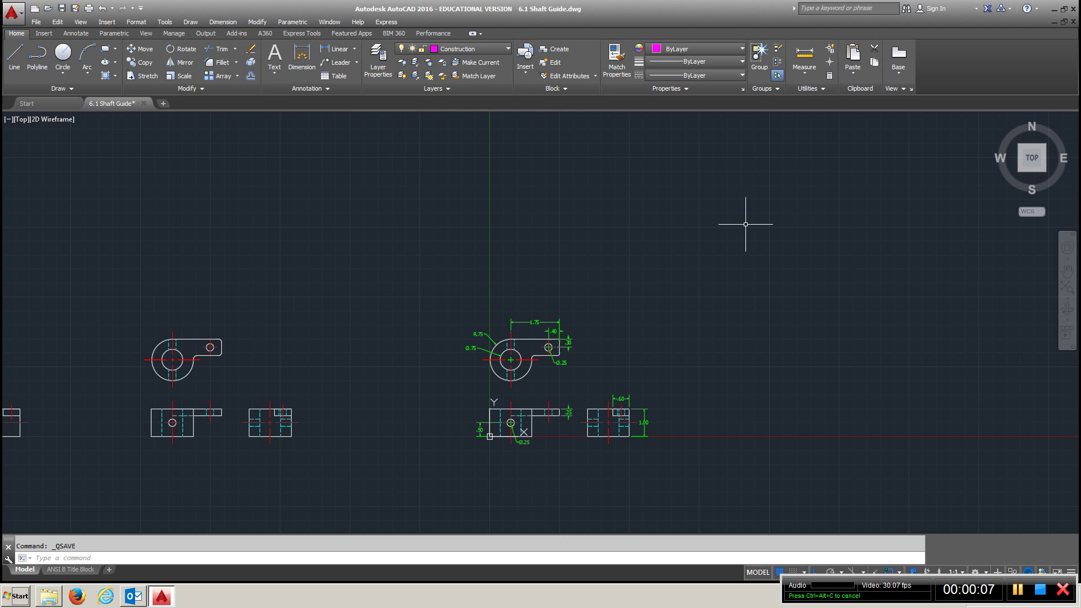
scroll(563, 401, up, 3)
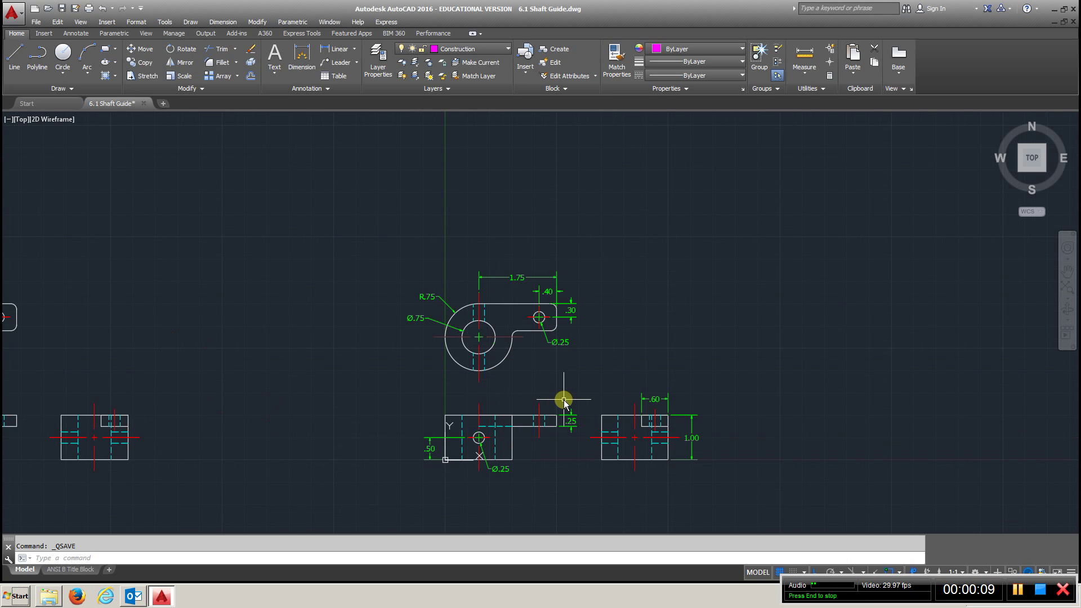
scroll(563, 400, up, 1)
- Pan across the drawing copies to review the views with centre lines and hidden lines
middle_drag(561, 369, 568, 338)
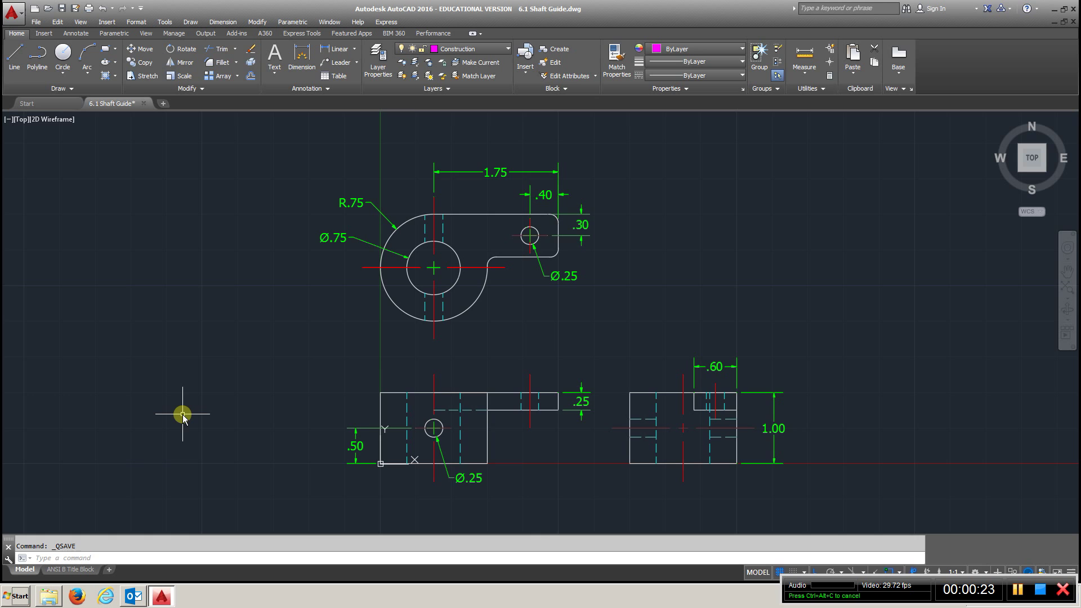
scroll(183, 415, down, 2)
scroll(183, 414, down, 3)
middle_drag(185, 413, 1076, 336)
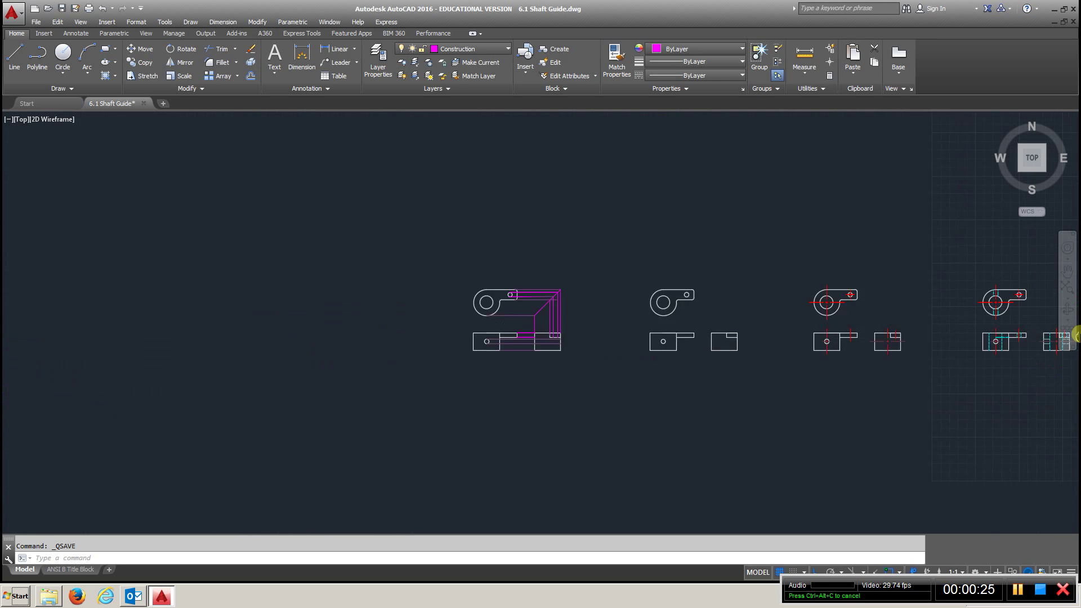
scroll(717, 309, up, 2)
scroll(705, 309, up, 4)
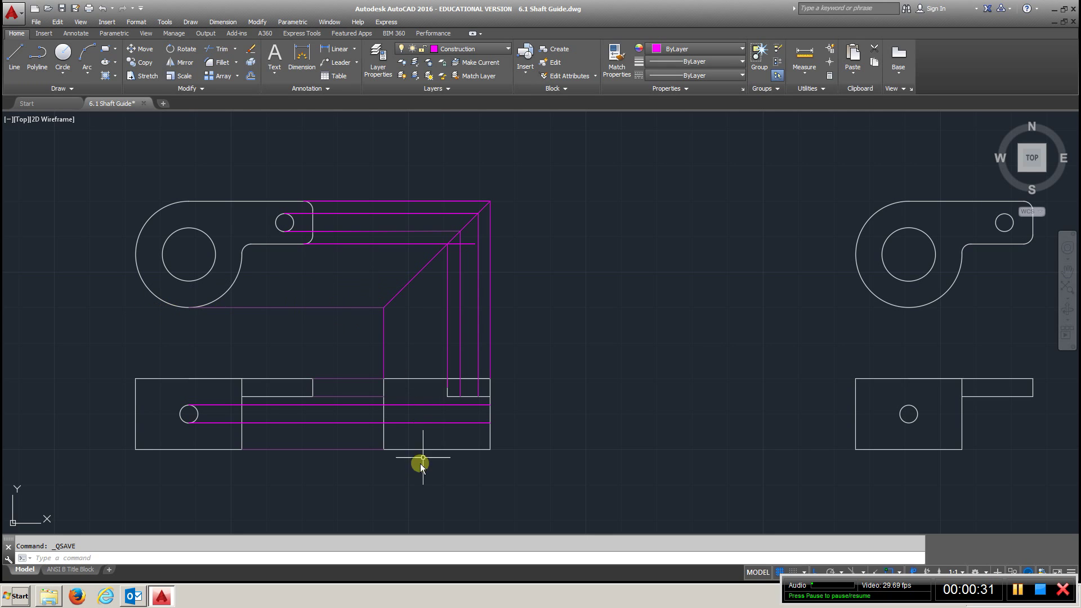
click(380, 307)
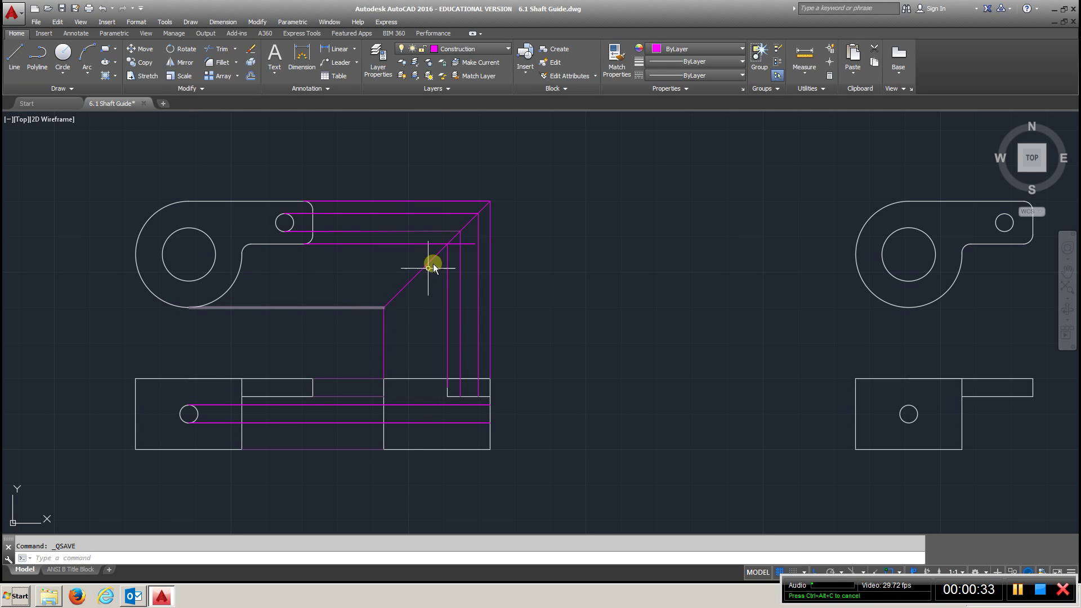
key(Escape)
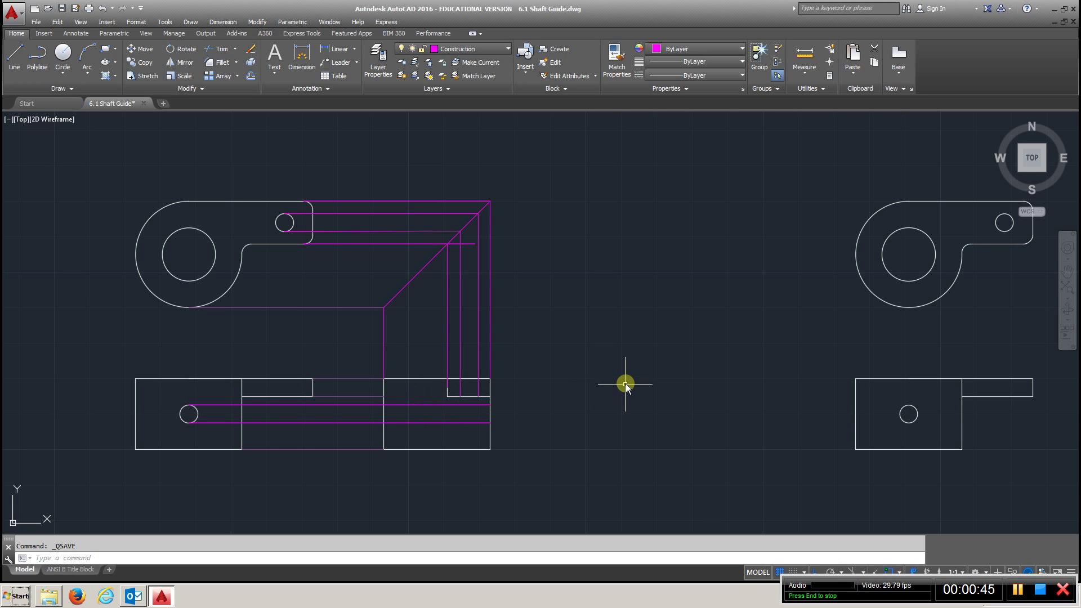
mouse_move(625, 379)
middle_down()
mouse_move(380, 391)
mouse_move(495, 388)
middle_up()
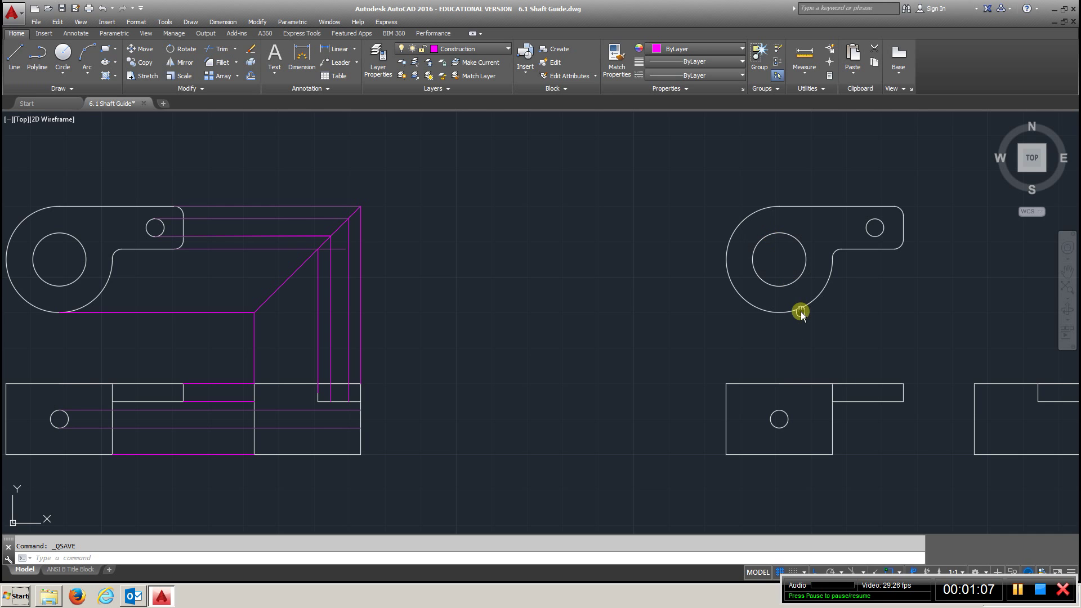
middle_drag(800, 312, 429, 315)
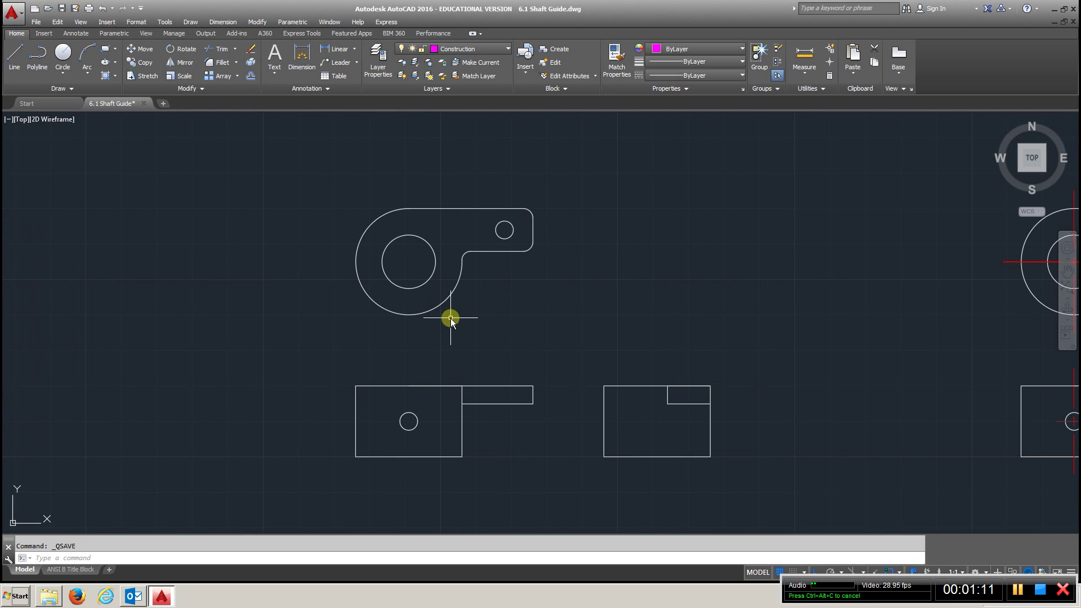
drag(647, 314, 629, 315)
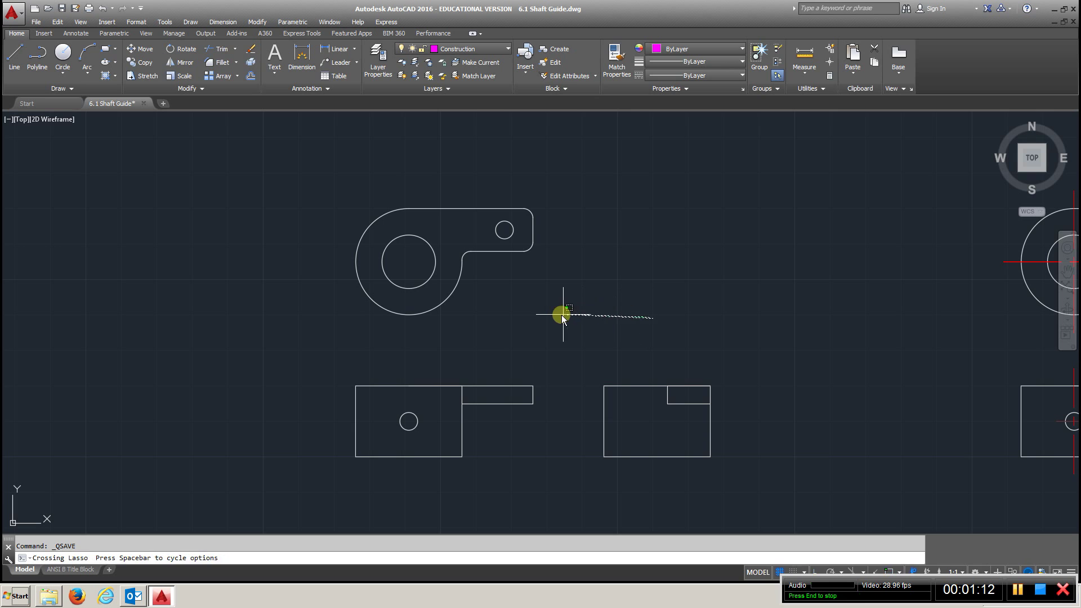
middle_drag(629, 316, 138, 299)
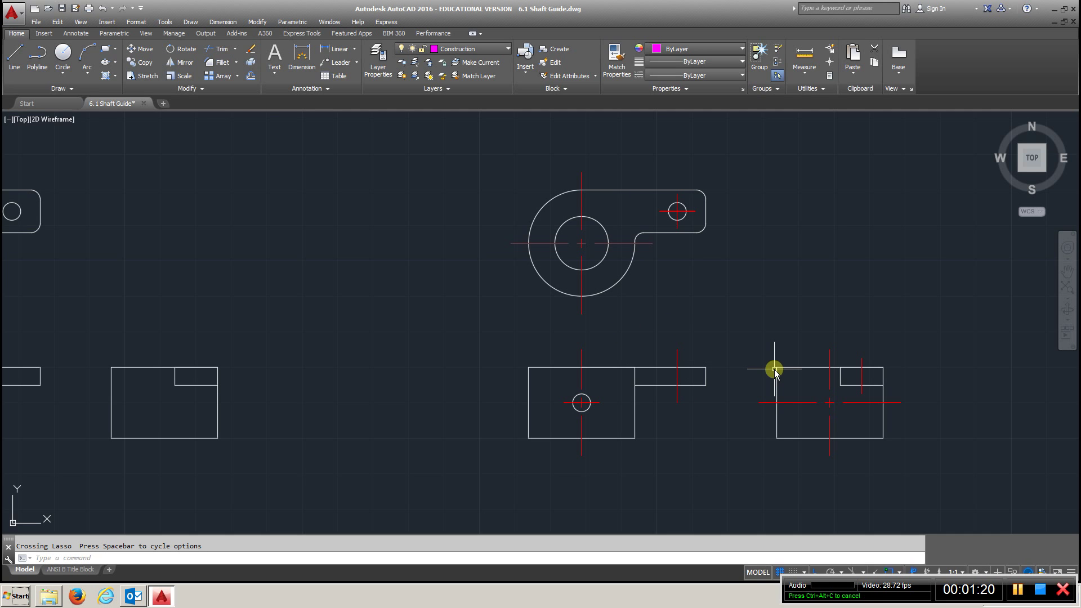
middle_drag(841, 318, 482, 309)
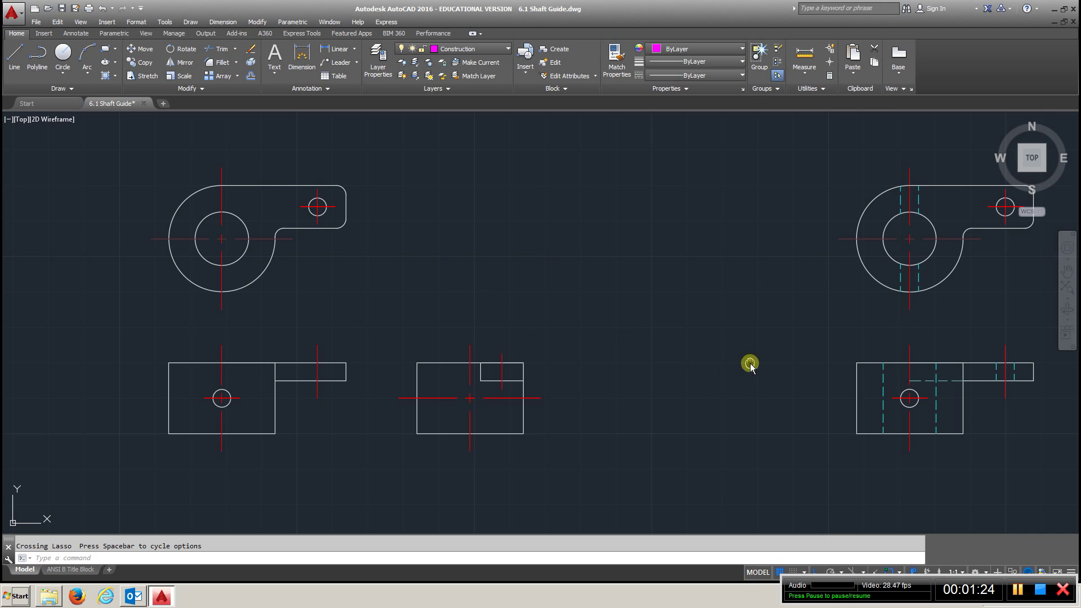
middle_drag(750, 365, 428, 372)
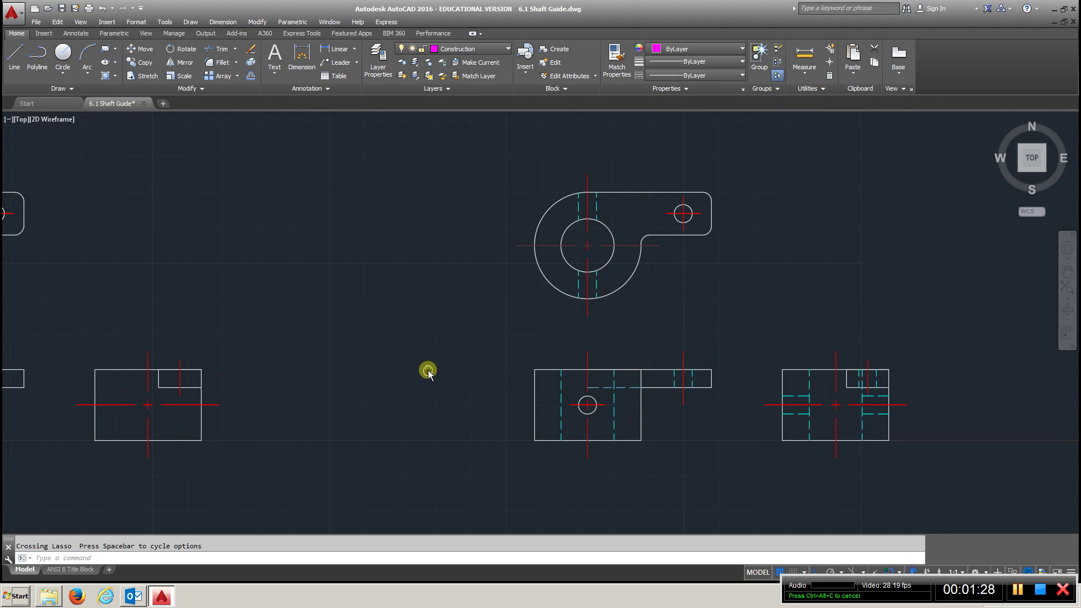
middle_drag(428, 372, 279, 367)
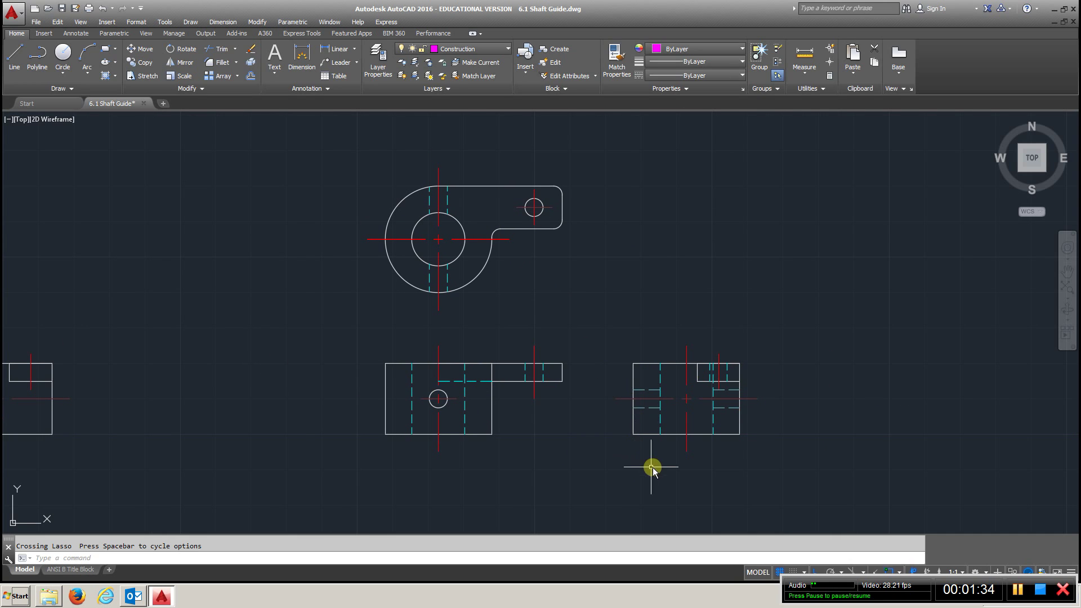
- Centre the dimensioned views, then frame them on the ANSI B Title Block layout sheet
middle_drag(845, 346, 259, 360)
middle_drag(492, 363, 271, 377)
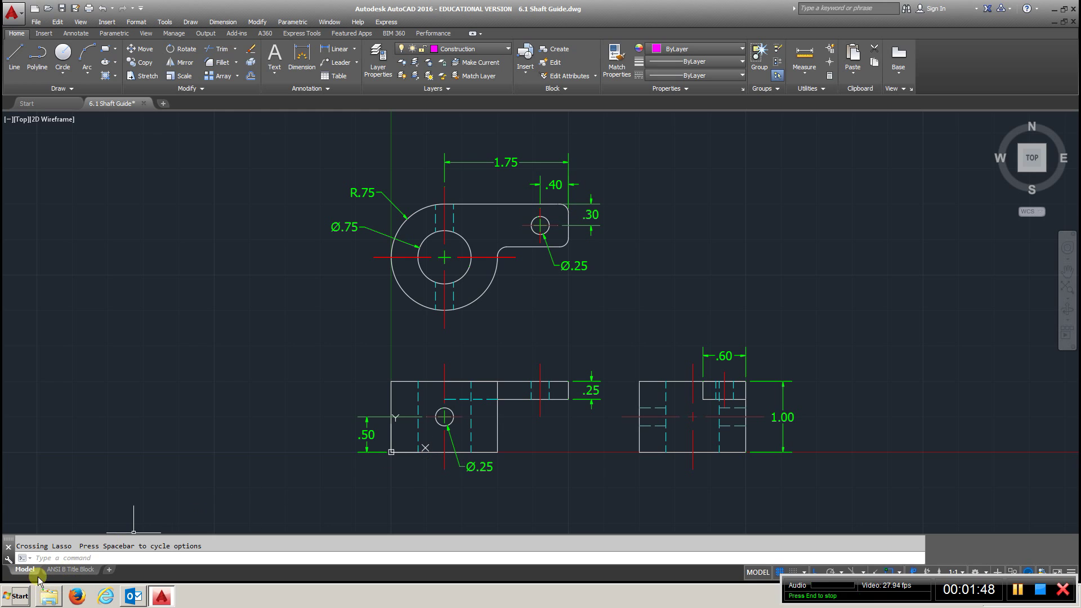
click(78, 572)
middle_drag(591, 346, 533, 404)
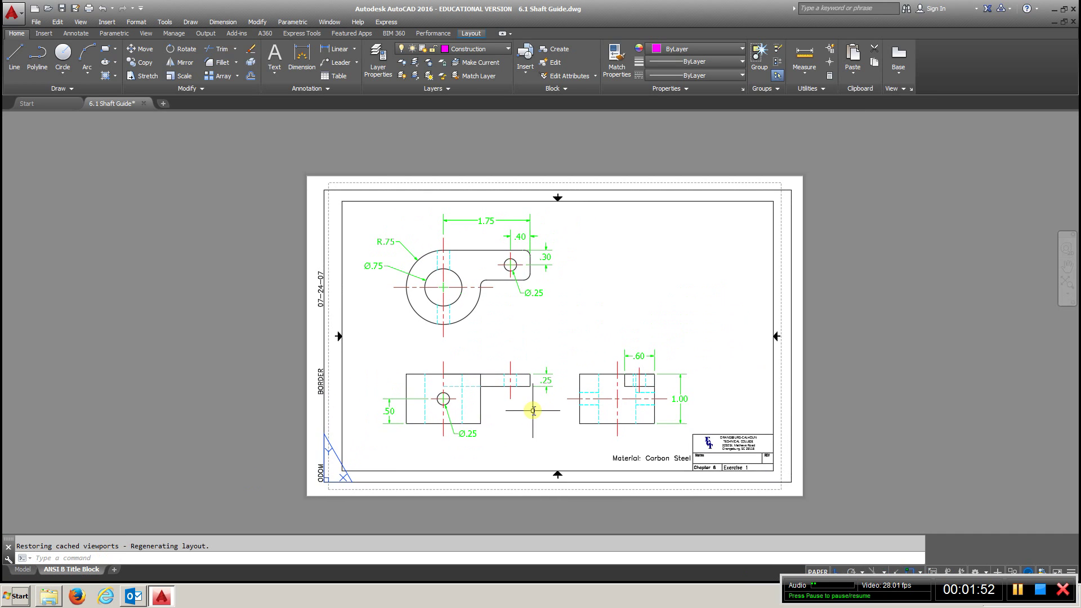